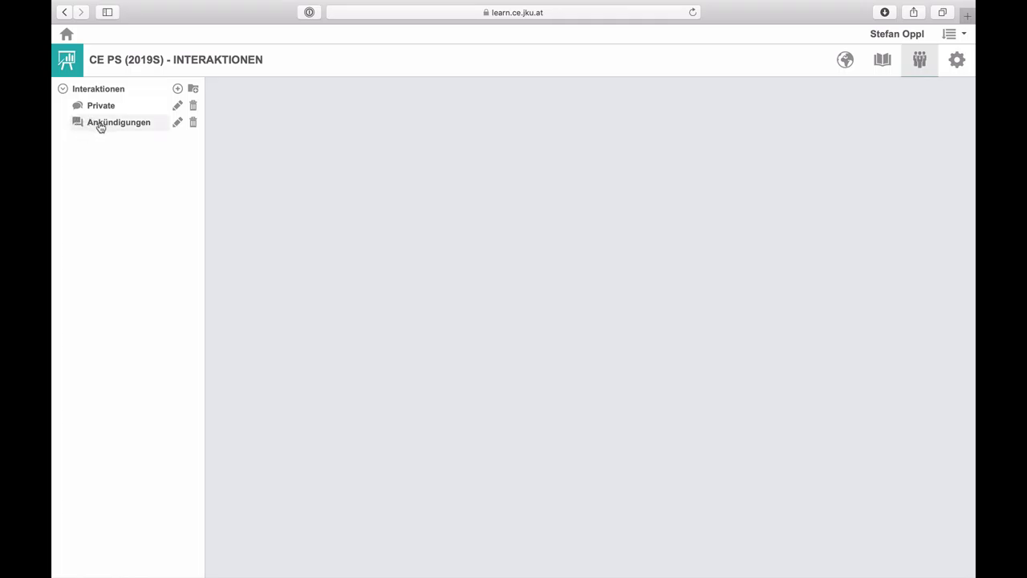
Compare the Ankündigungen interaction with the Private interaction, and return to Ankündigungen.
left_click(100, 126)
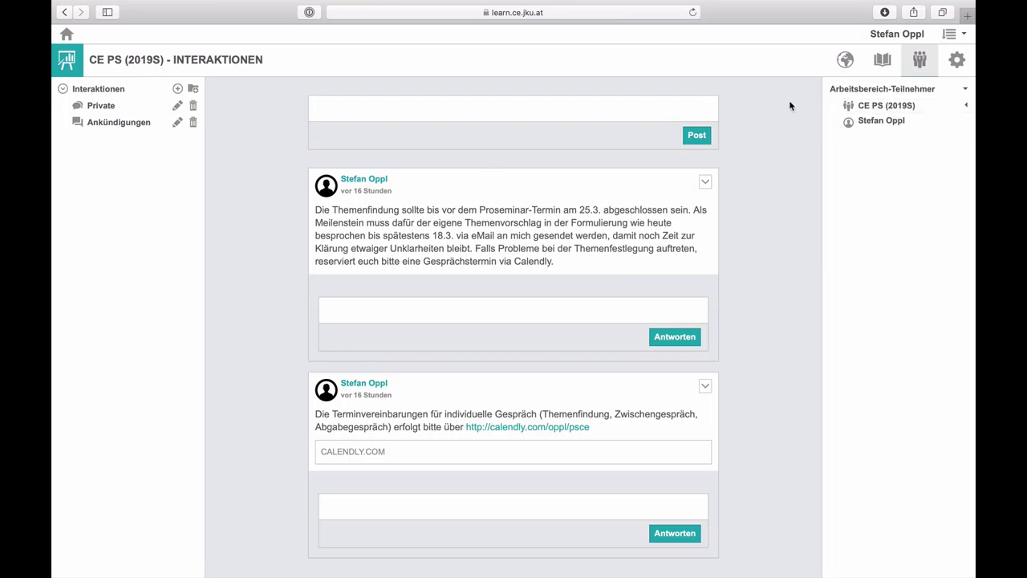
left_click(79, 107)
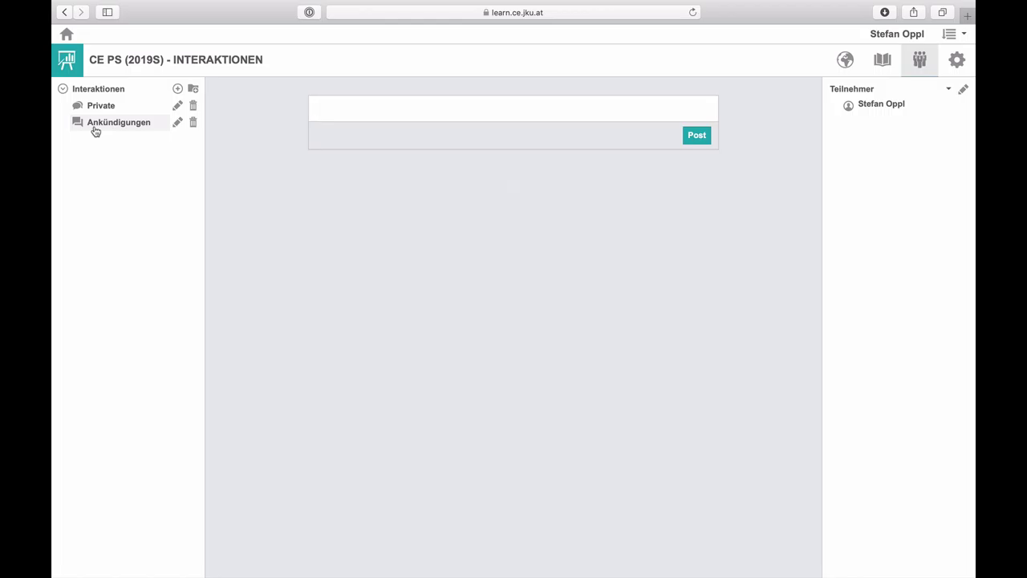
left_click(95, 129)
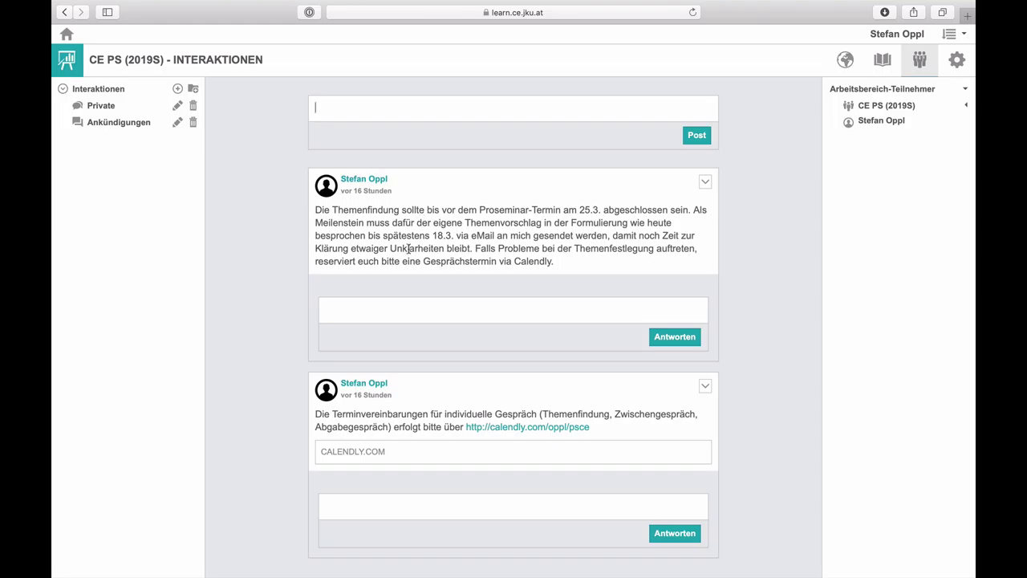
Read the announcement posts with their posting time and check the members of the CE PS (2019S) participant group.
scroll(440, 316, "down", 1)
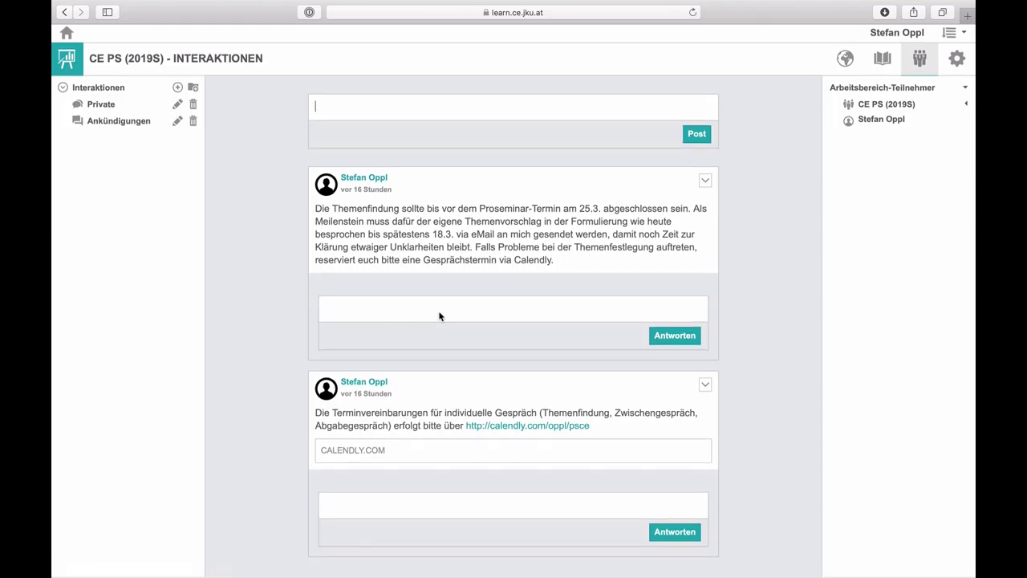
scroll(439, 316, "up", 1)
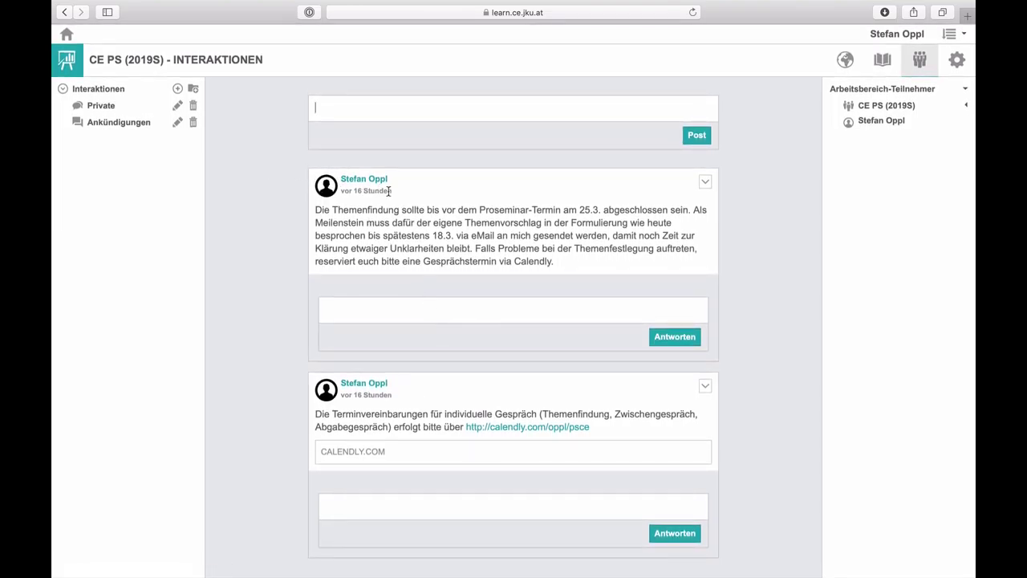
left_click_drag(390, 191, 348, 190)
left_click_drag(396, 238, 396, 249)
left_click(396, 275)
left_click(966, 104)
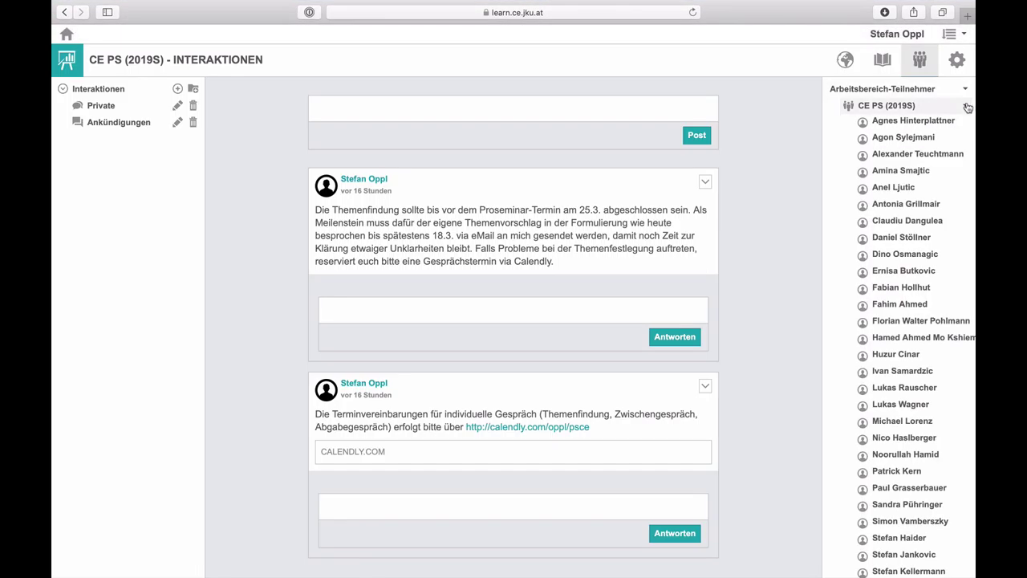
left_click(966, 105)
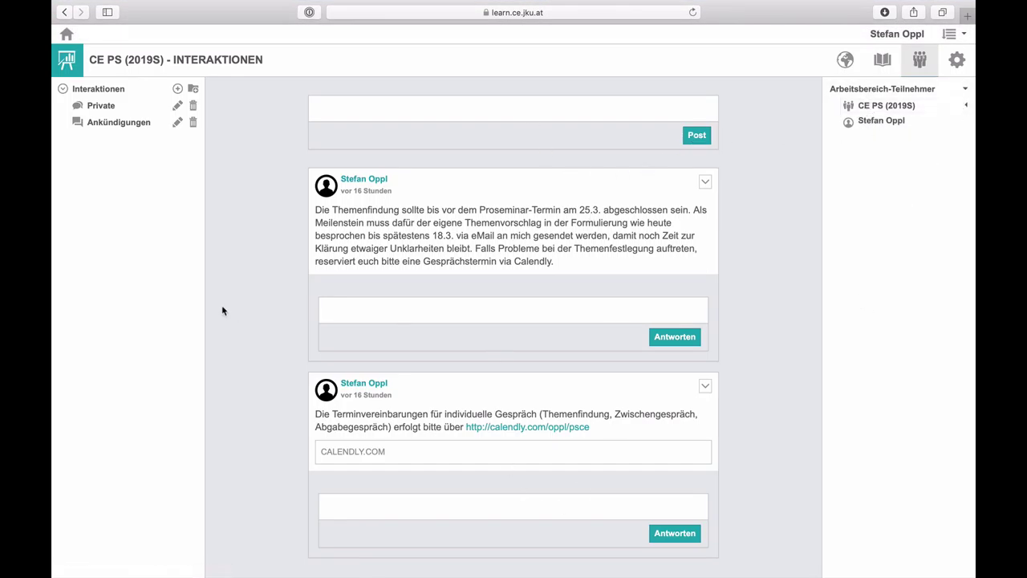
Look through the Private and Ankündigungen interactions and the workspace dashboard, ending in the Private interaction.
left_click(101, 114)
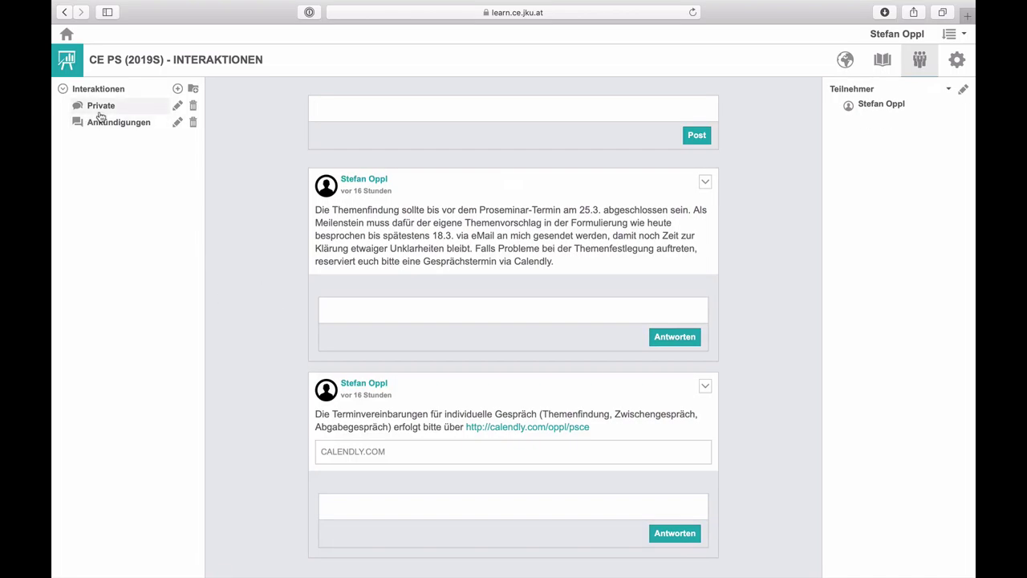
left_click(103, 124)
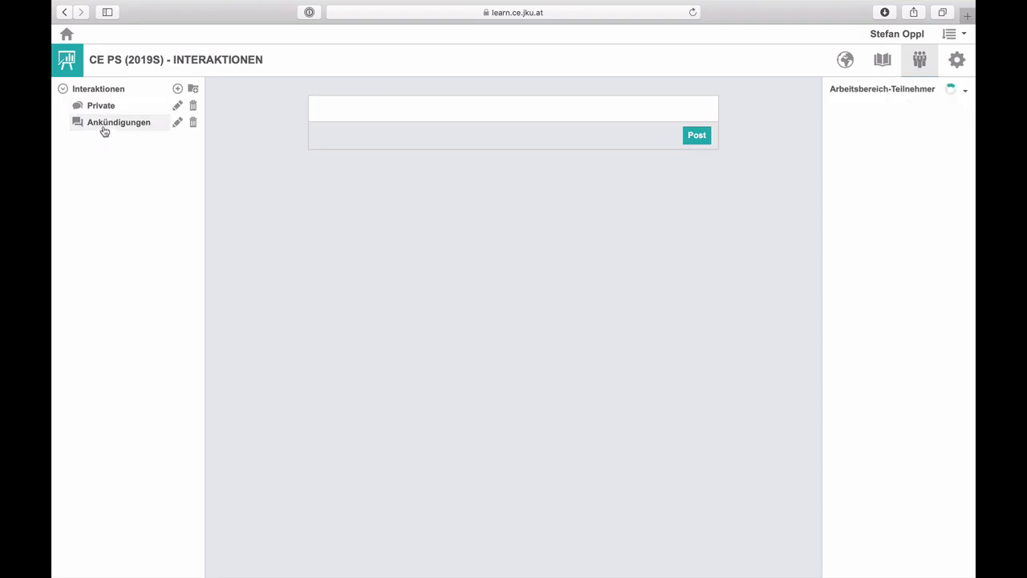
left_click(105, 112)
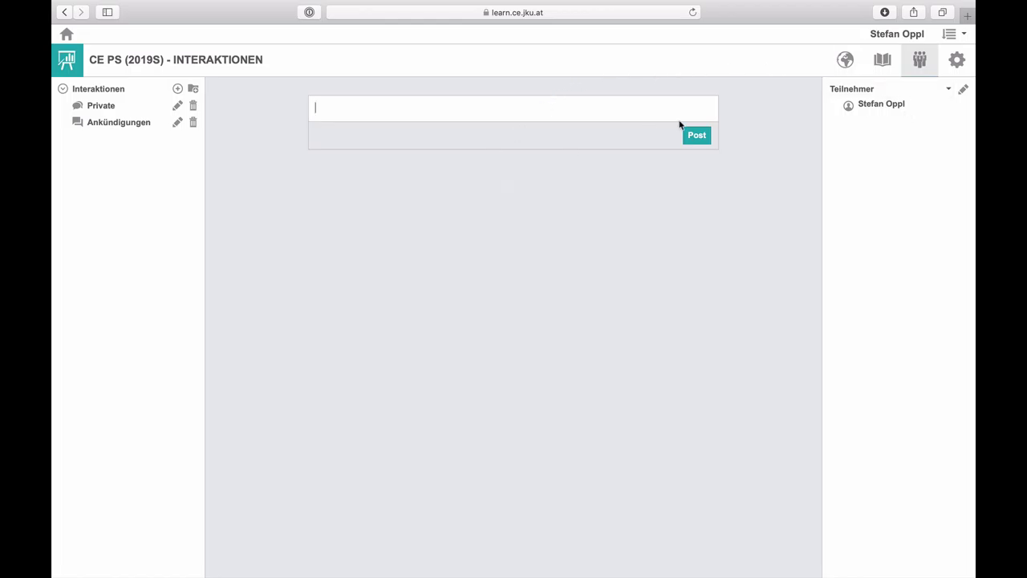
left_click(834, 62)
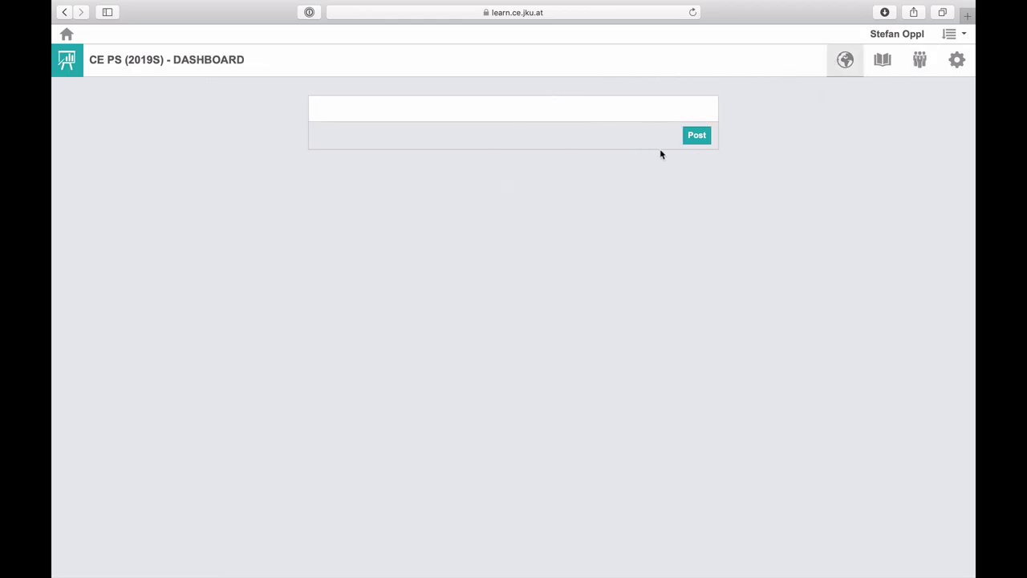
left_click(921, 63)
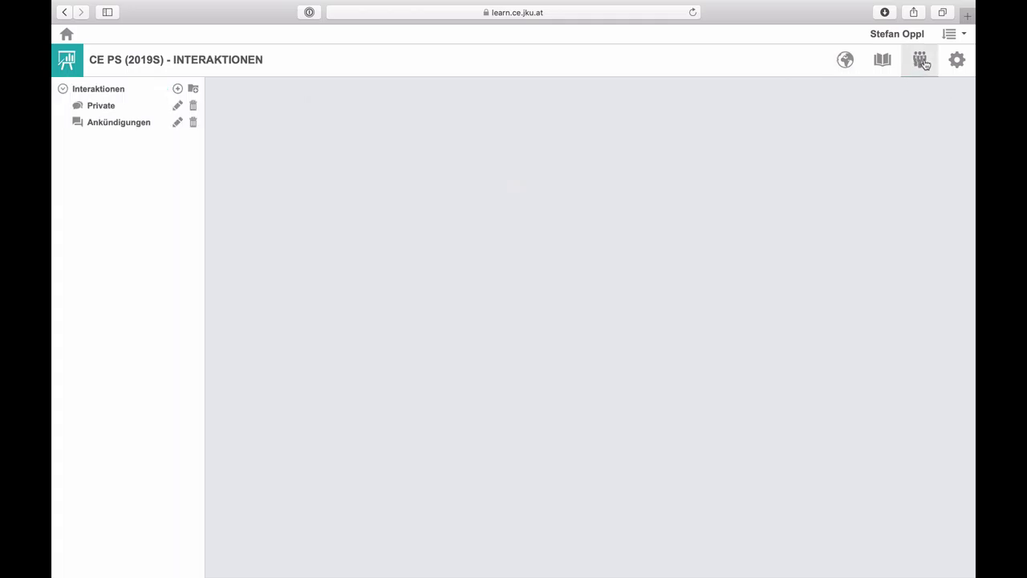
left_click(94, 108)
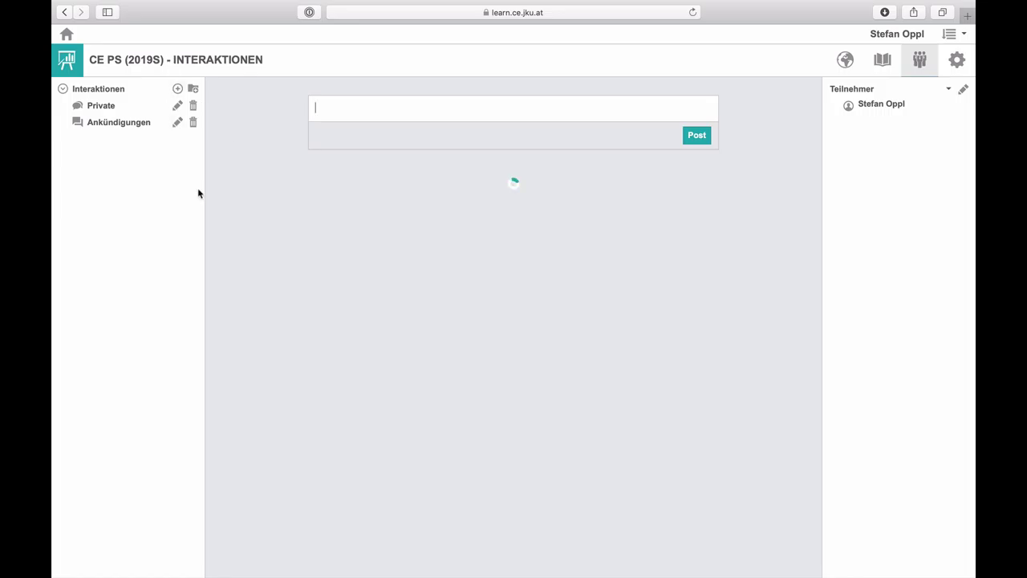
Create a new interaction named Test with the Geschlossen and Öffentlich options left unchecked.
left_click(179, 89)
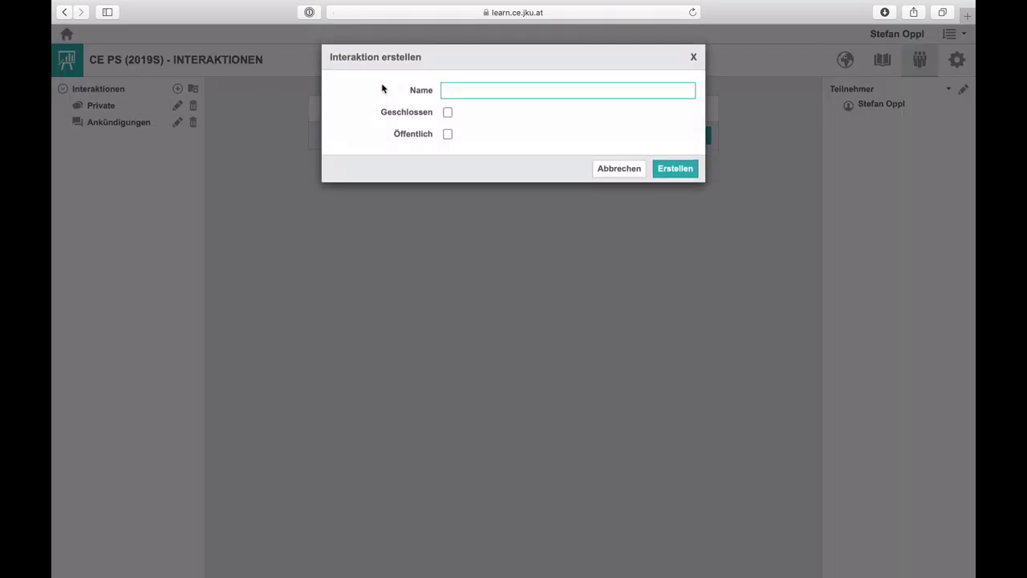
type("Test")
left_click_drag(381, 115, 468, 117)
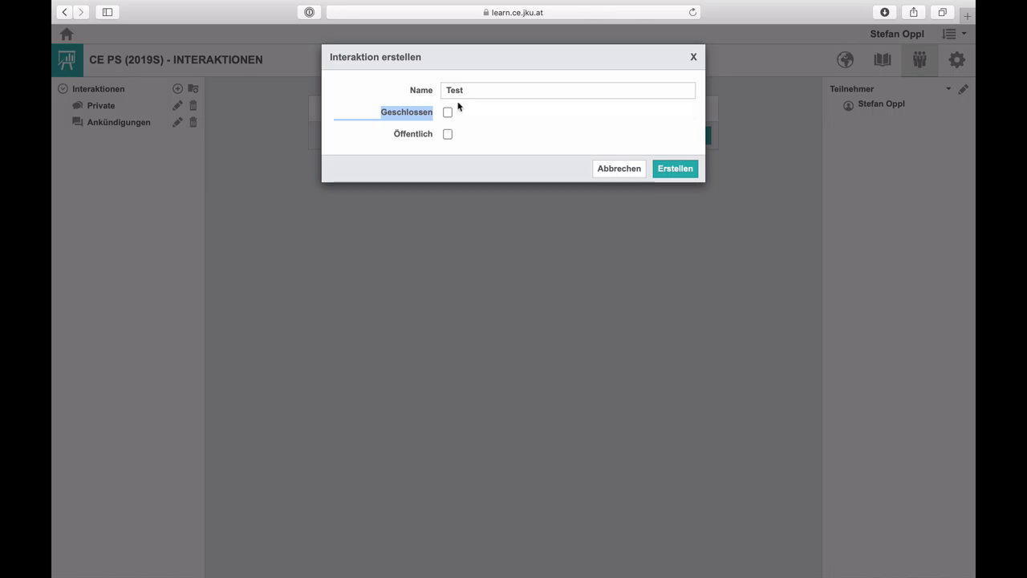
double_click(425, 112)
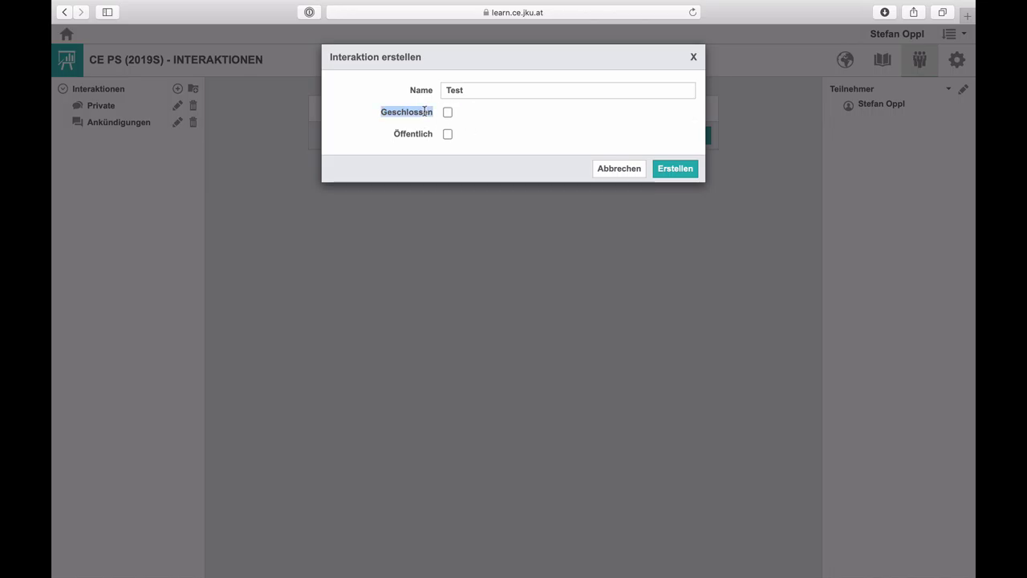
left_click(424, 111)
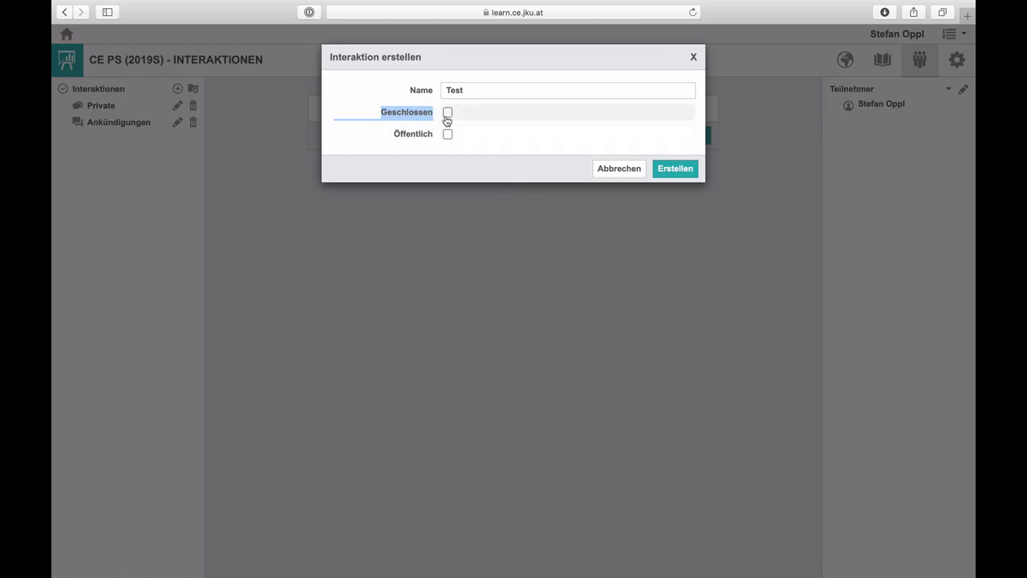
double_click(405, 134)
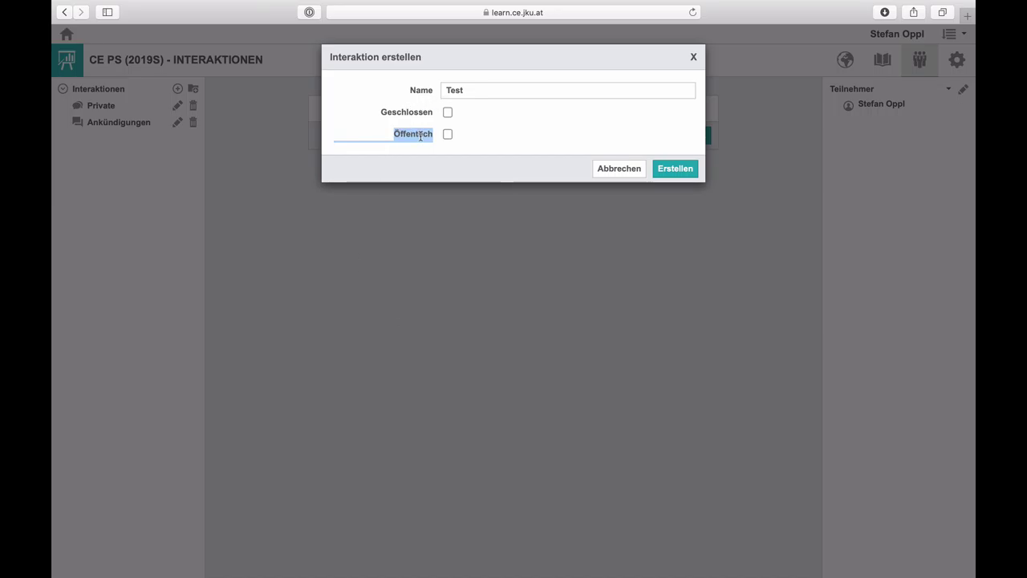
left_click(693, 166)
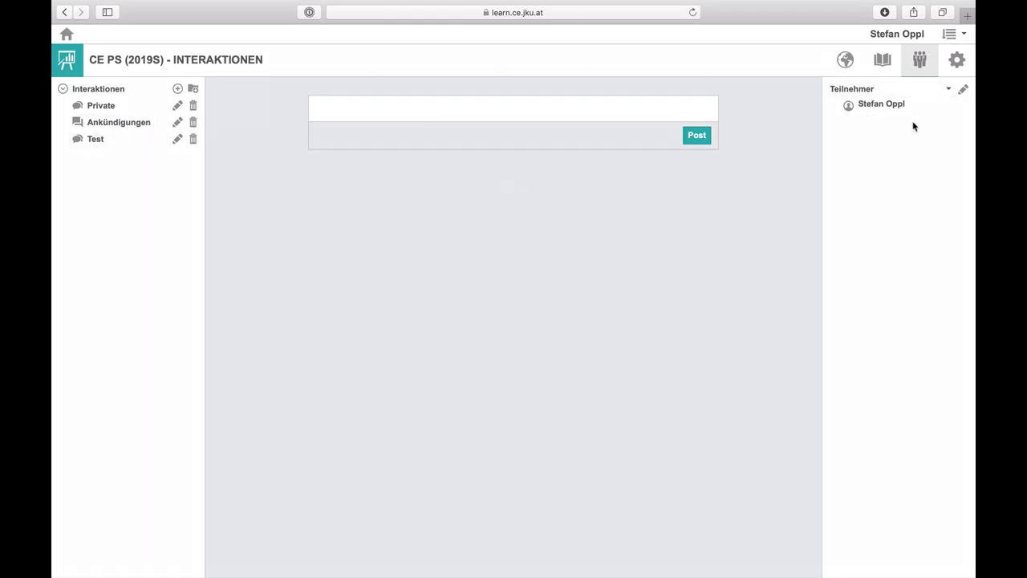
Select the fifth, sixth and eighth members listed under CE PS (2019S) as Teilnehmer of the open interaction.
left_click(963, 93)
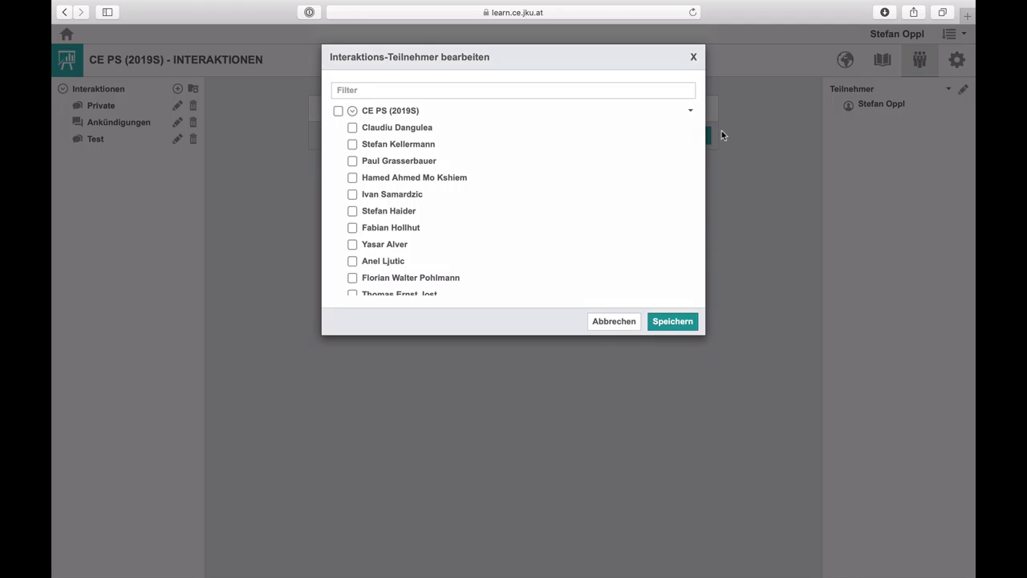
scroll(476, 236, "down", 10)
scroll(476, 239, "down", 3)
scroll(477, 239, "up", 10)
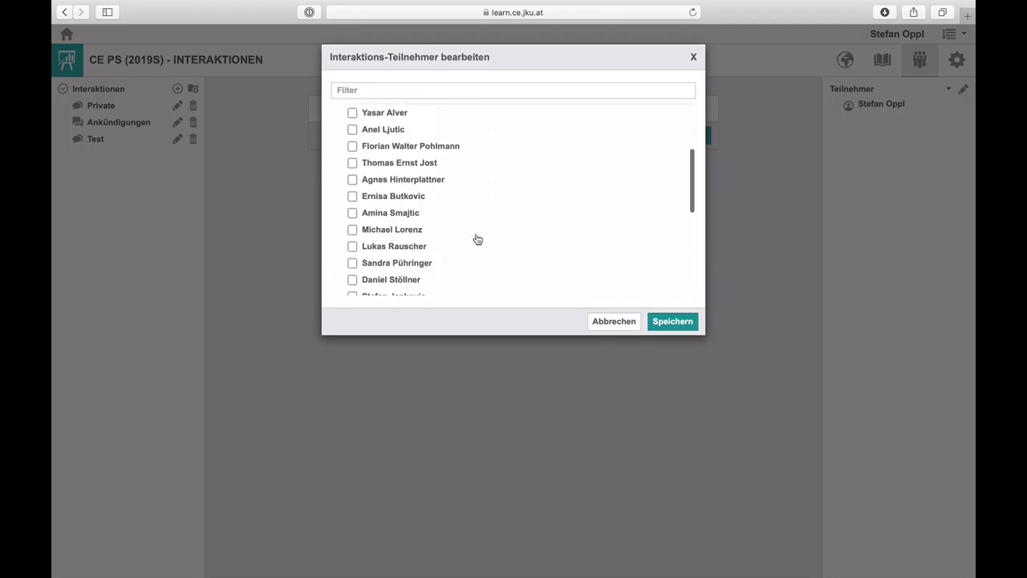
scroll(476, 239, "down", 3)
scroll(477, 239, "up", 3)
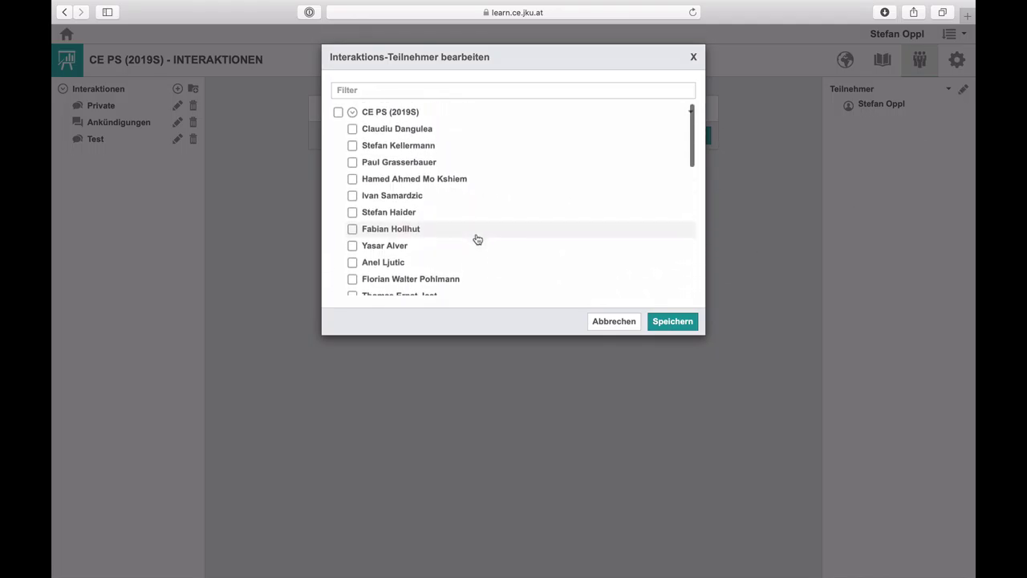
left_click(353, 194)
left_click(352, 210)
left_click(373, 245)
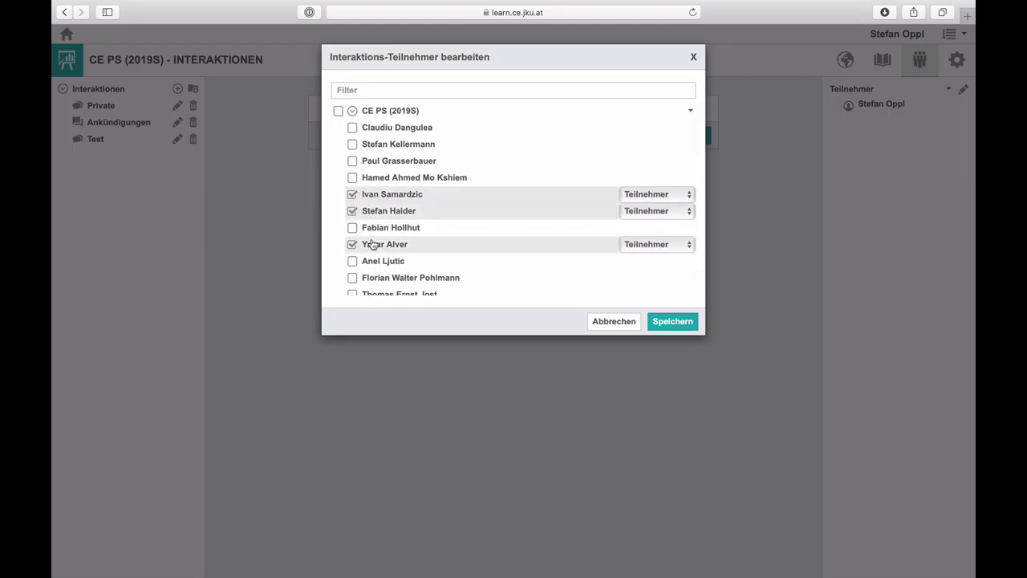
Review the rest of the participant list, including the entry with the Manager role, and save the participant selection.
scroll(369, 241, "down", 5)
scroll(369, 240, "up", 6)
scroll(380, 275, "down", 3)
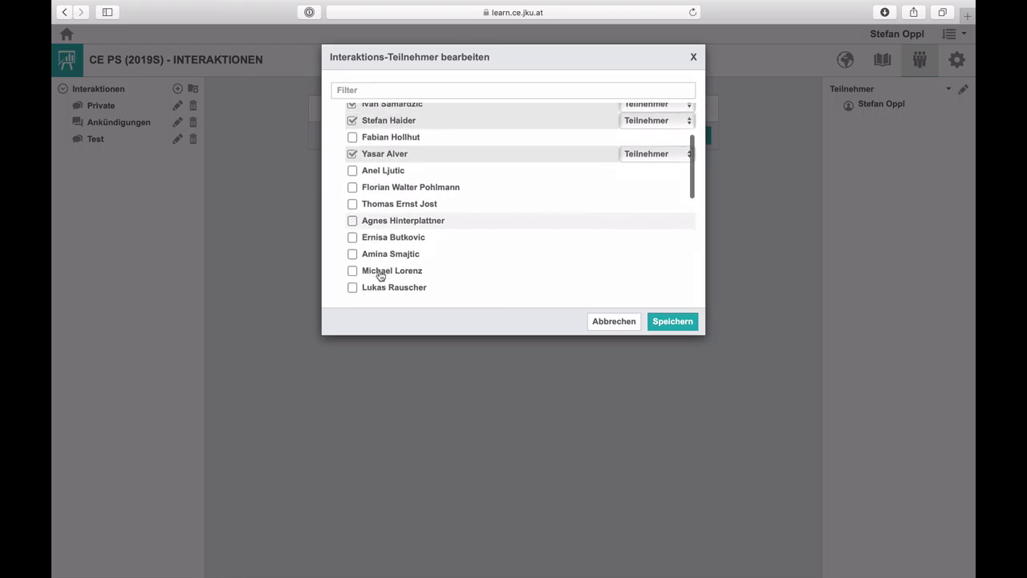
scroll(380, 276, "down", 10)
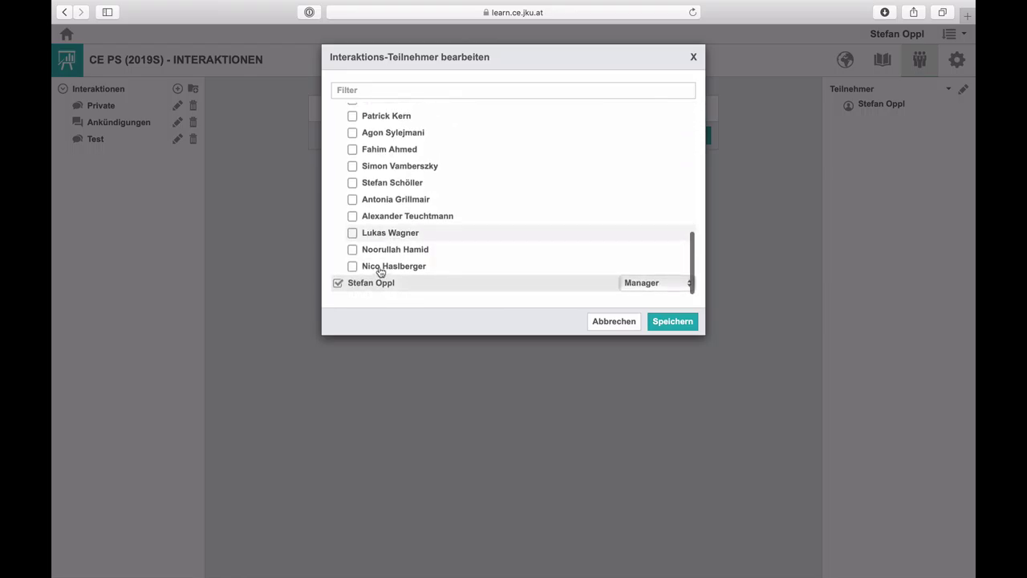
scroll(380, 271, "up", 10)
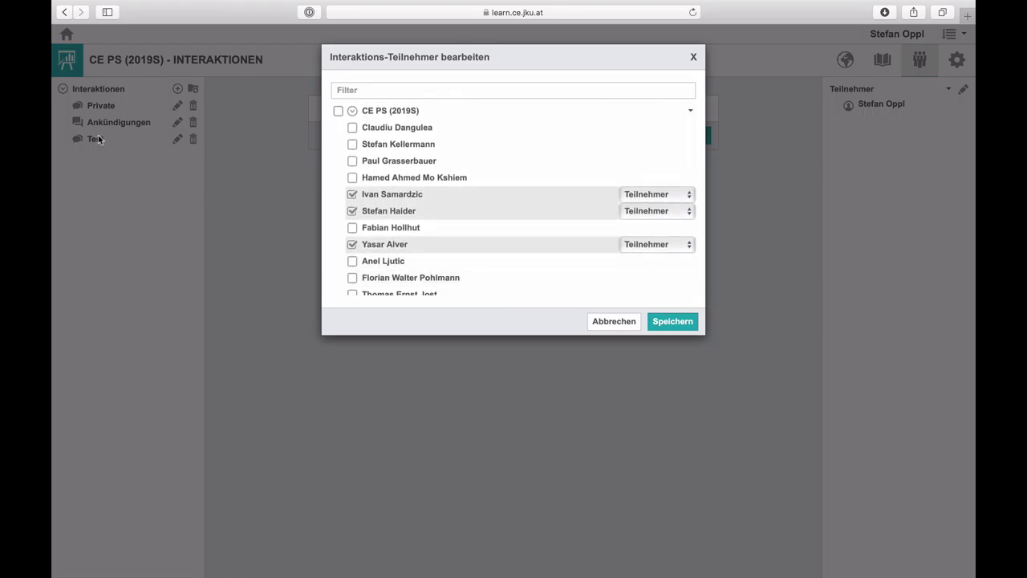
scroll(381, 257, "down", 10)
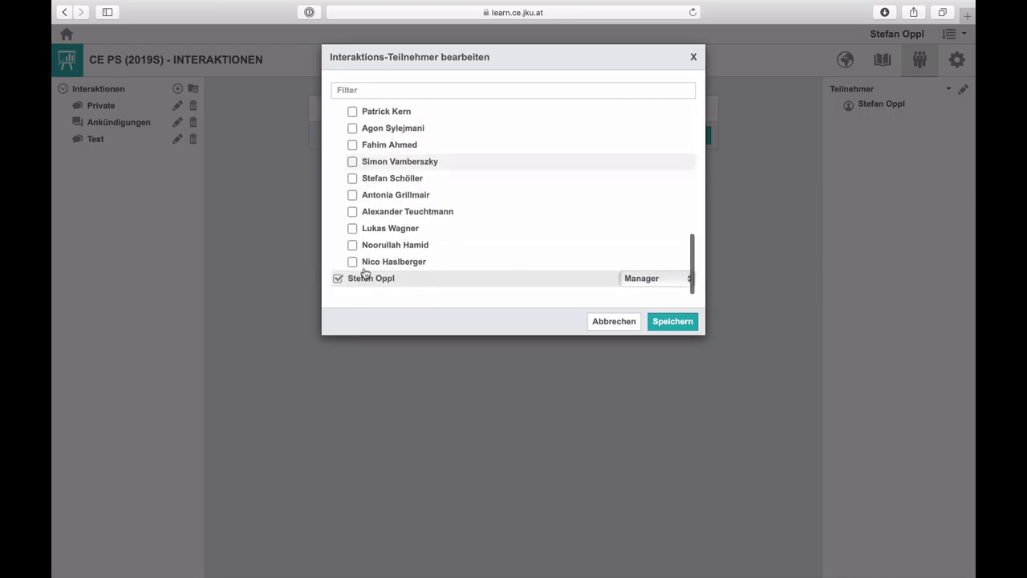
left_click(350, 286)
left_click(351, 286)
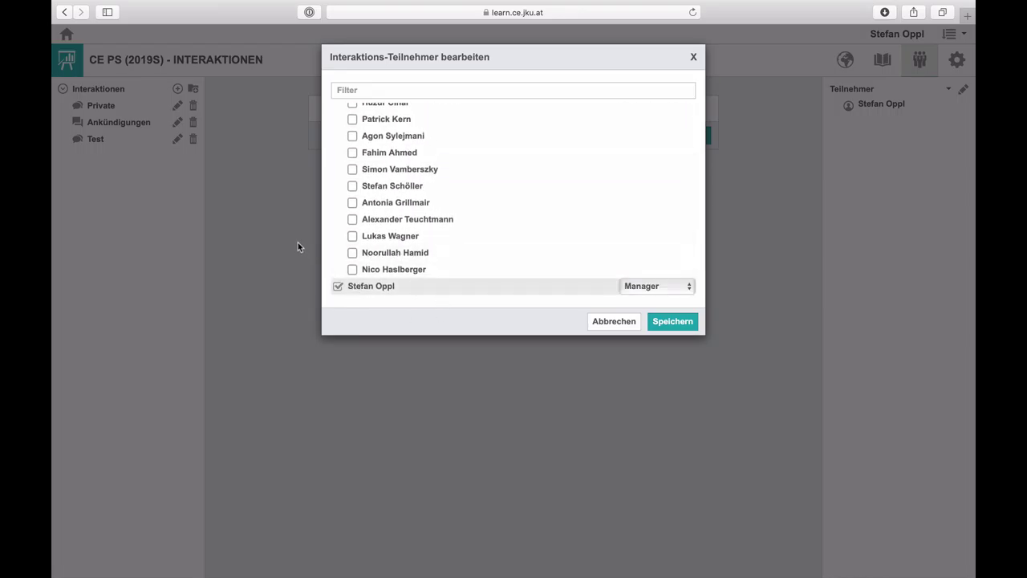
left_click(666, 324)
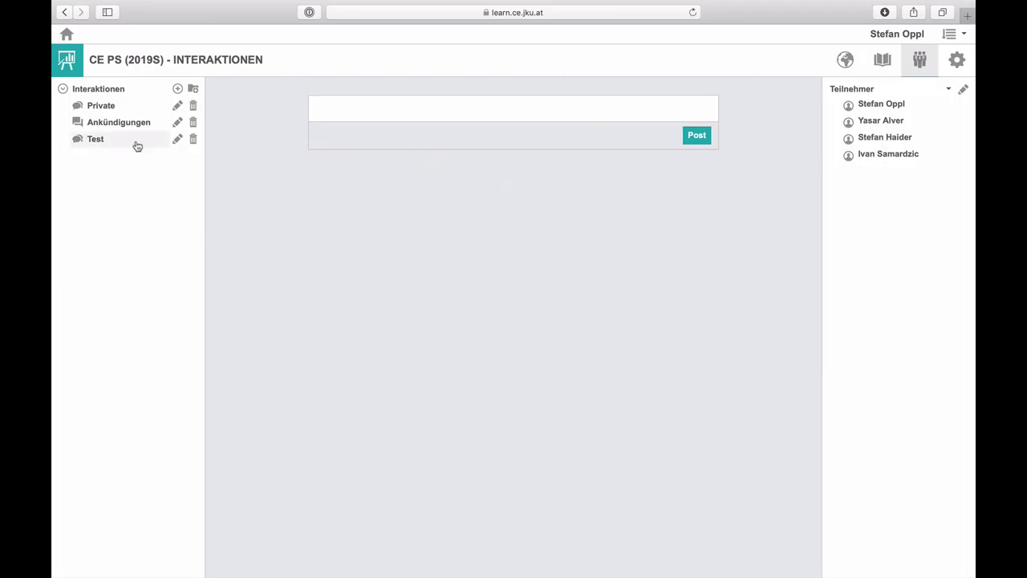
left_click(962, 90)
scroll(591, 227, "down", 3)
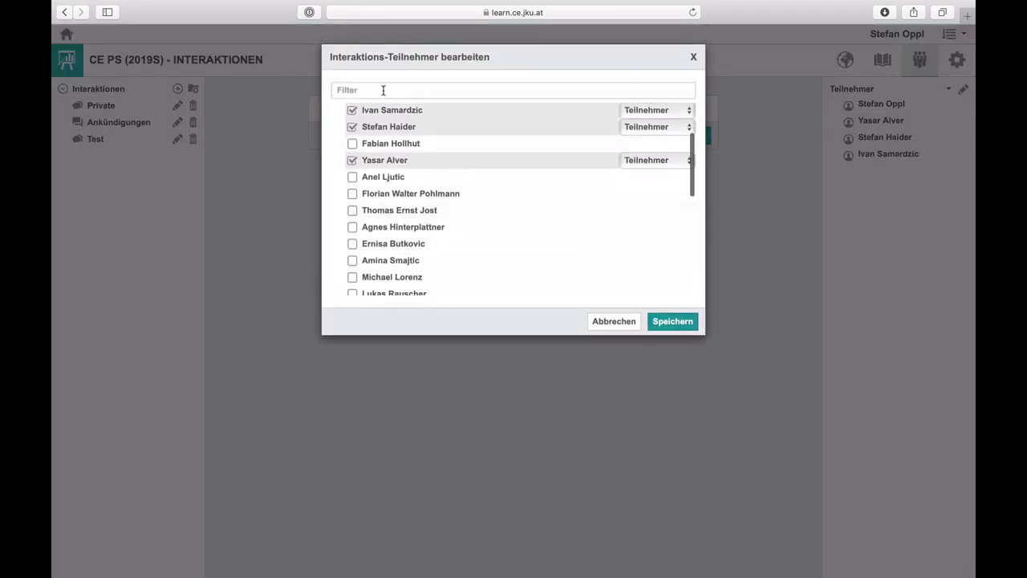
left_click(352, 112)
left_click(352, 127)
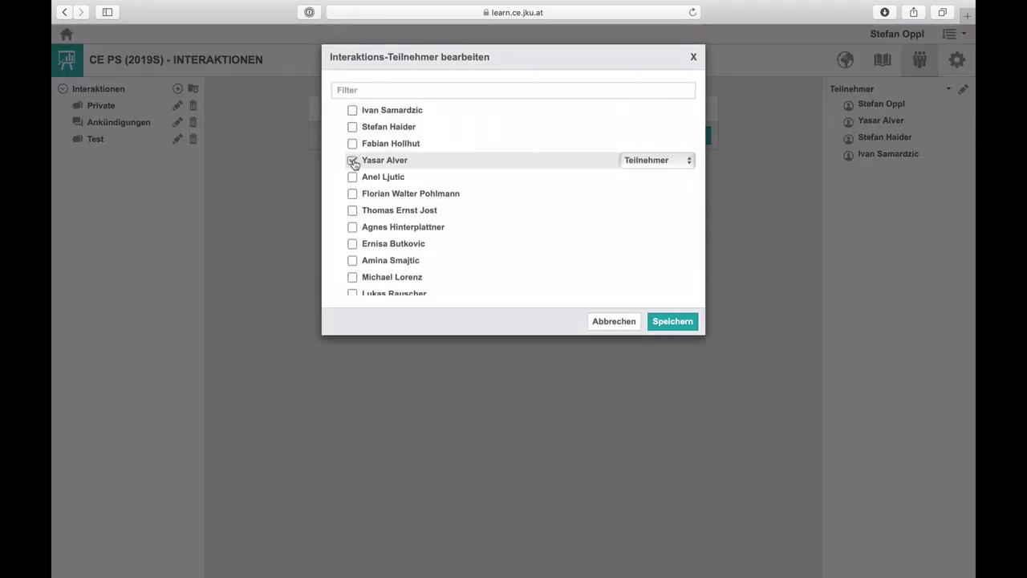
left_click(352, 161)
left_click(611, 323)
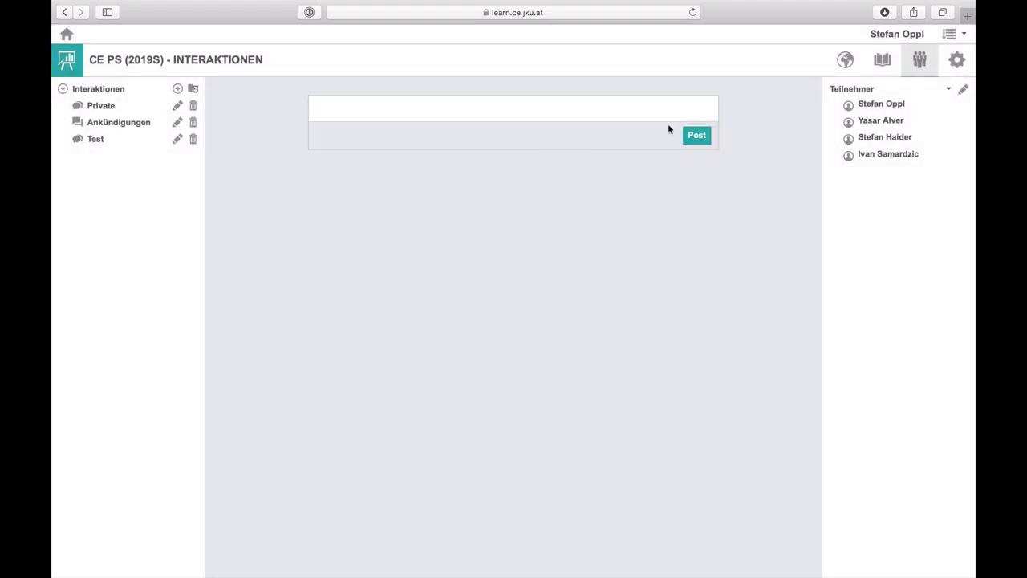
Remove the three members with the Teilnehmer role from the open interaction and save its participants.
left_click(964, 92)
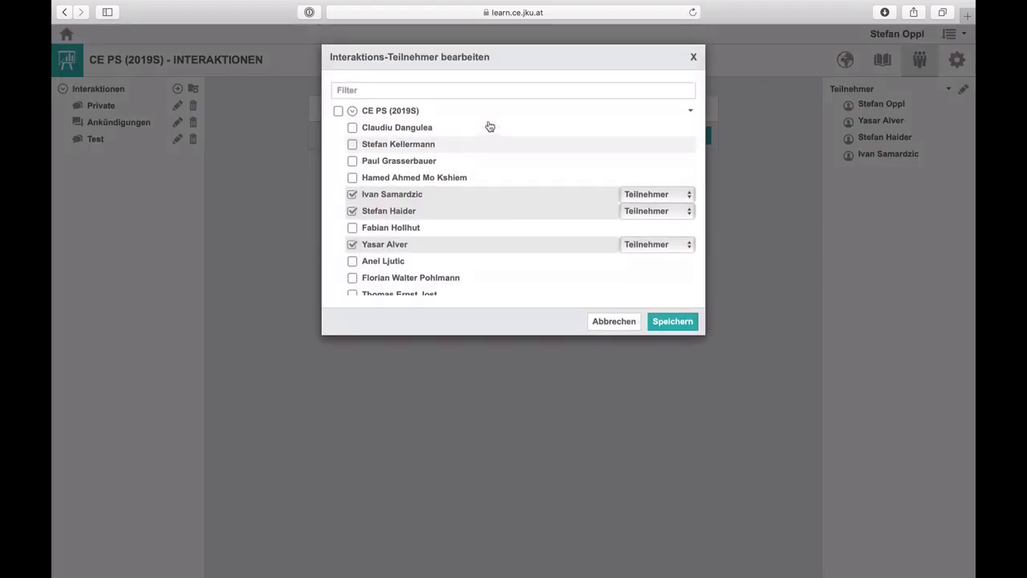
left_click(352, 194)
left_click(352, 211)
left_click(352, 244)
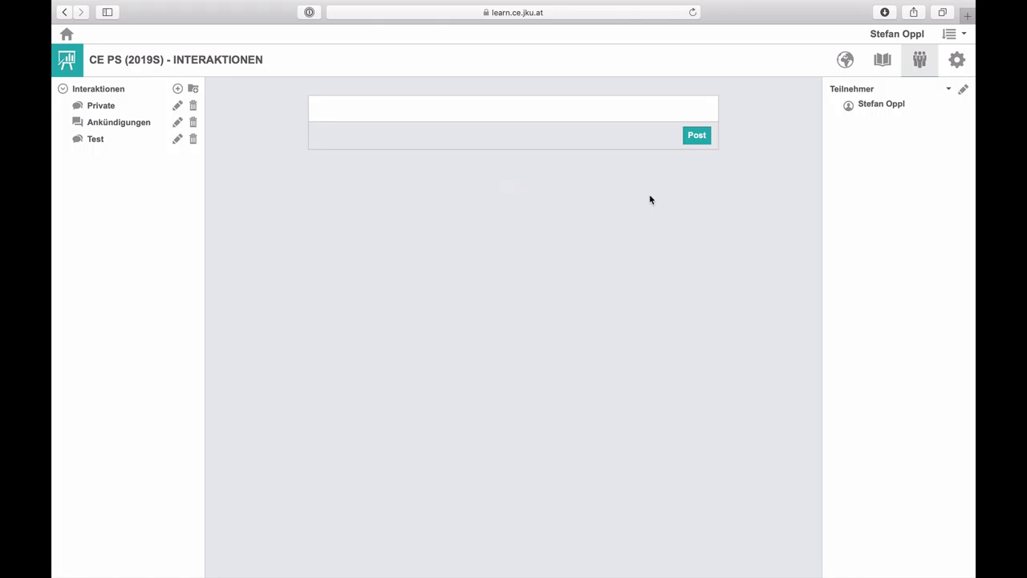
Post the message "test" in the open interaction.
left_click(459, 103)
type("test")
left_click(696, 138)
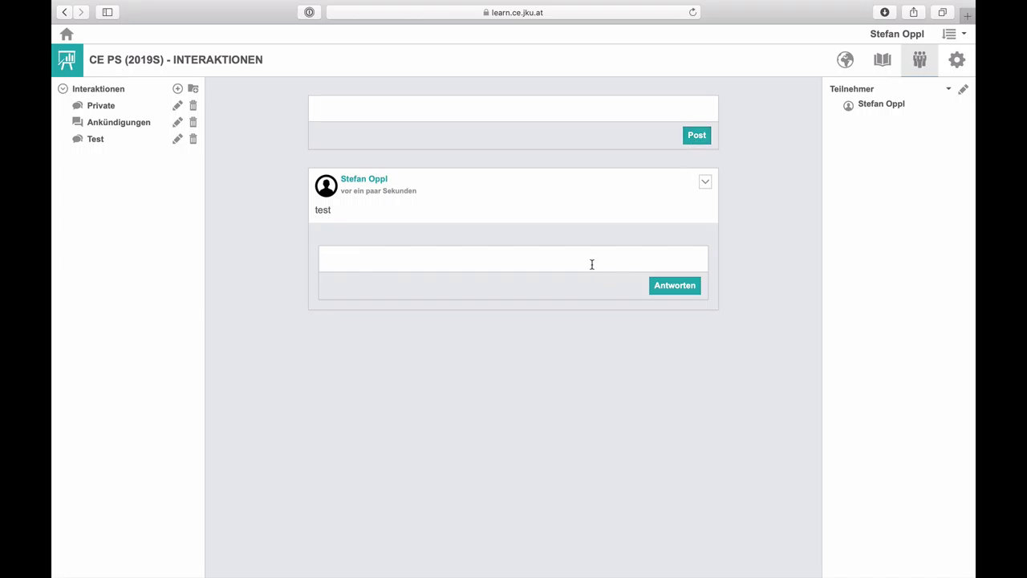
Reply to the "test" post with two separate answers, "test" and "test 2".
type("test")
left_click(694, 294)
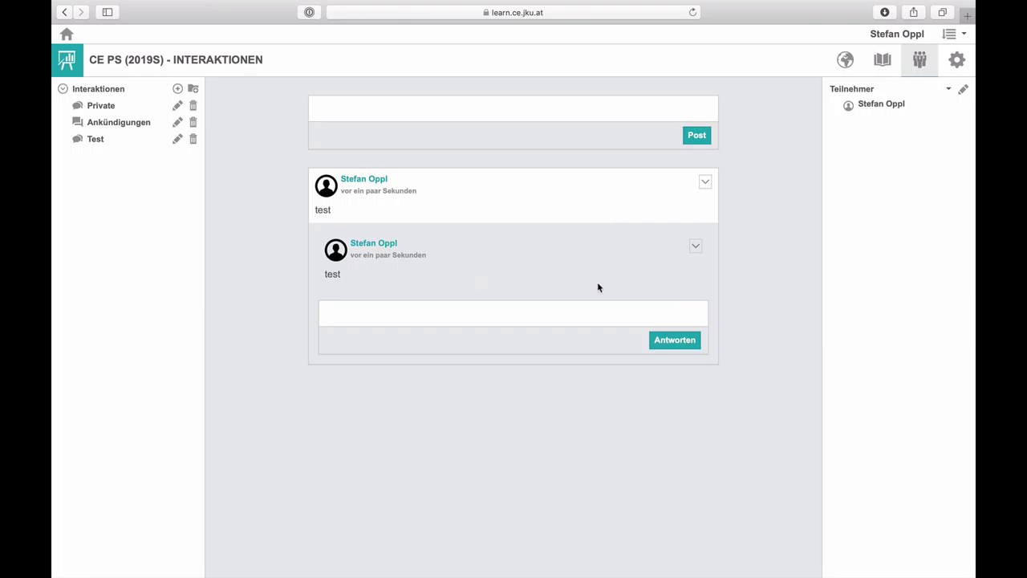
left_click(344, 311)
left_click(663, 340)
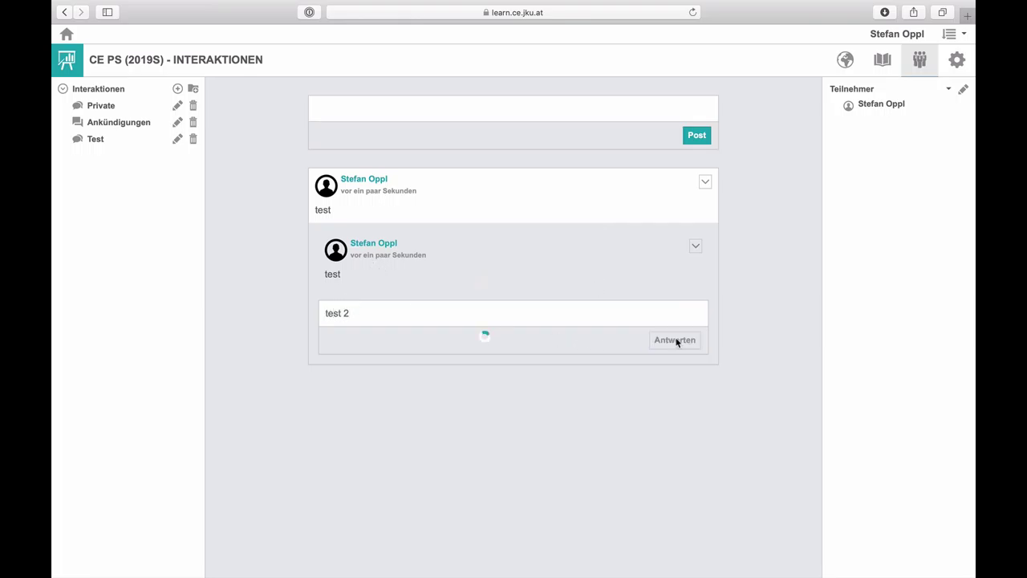
Post the new message "test 3" as a separate thread in the Test interaction.
left_click(422, 105)
type("test 3")
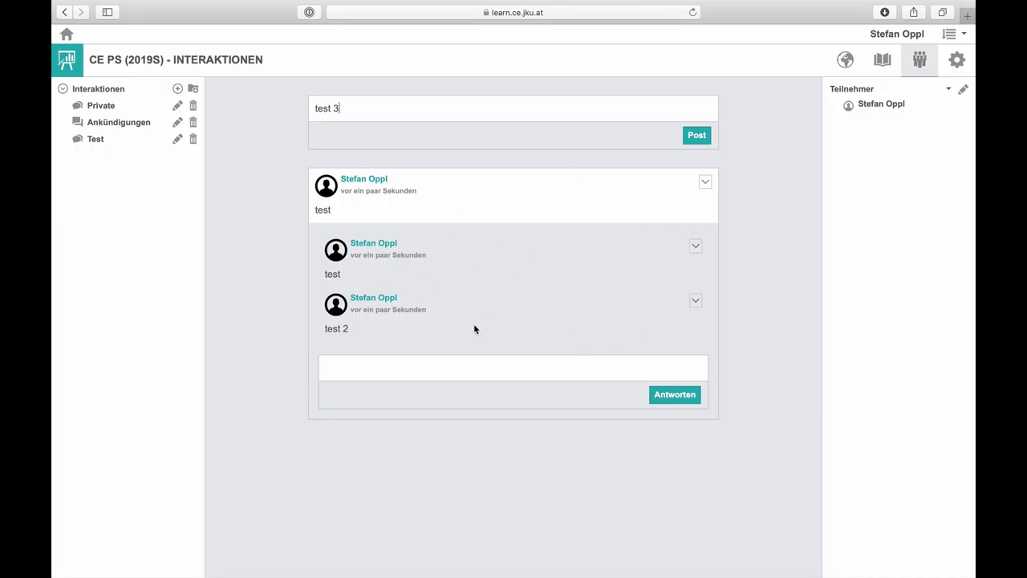
left_click(703, 136)
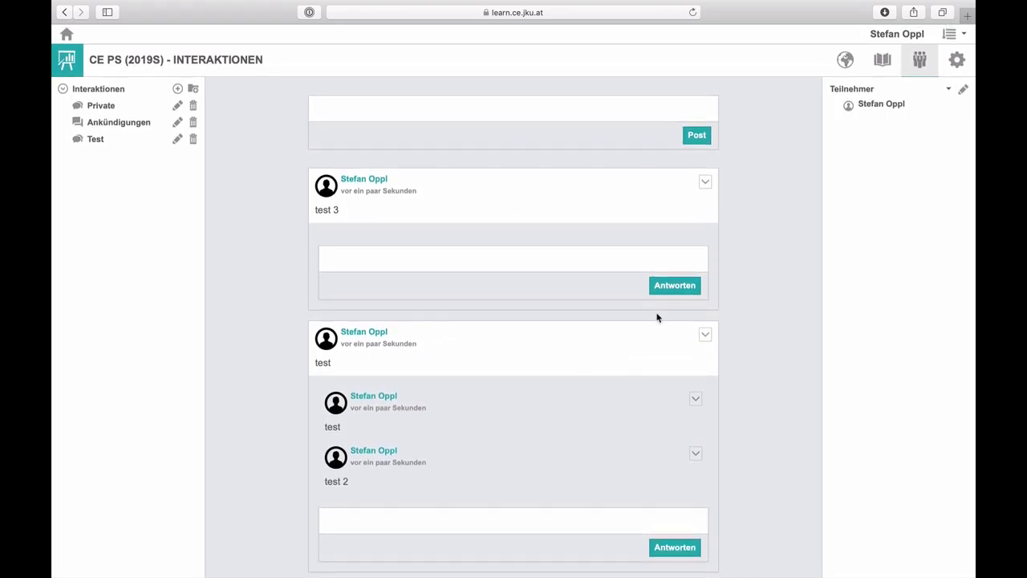
View the Ankündigungen, return to Test, and examine the actions offered for the first reply and for the "test" post.
left_click(121, 126)
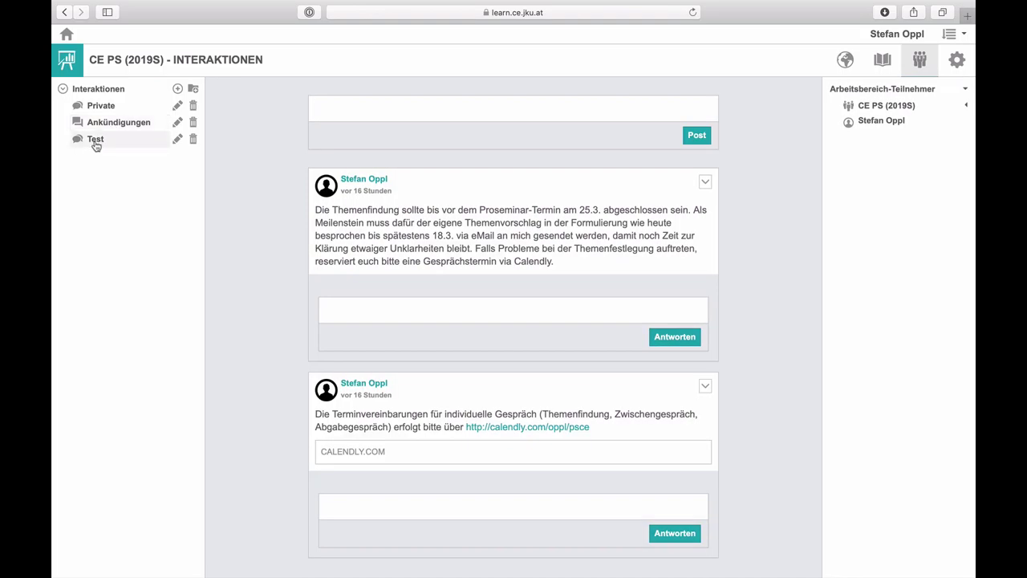
left_click(95, 143)
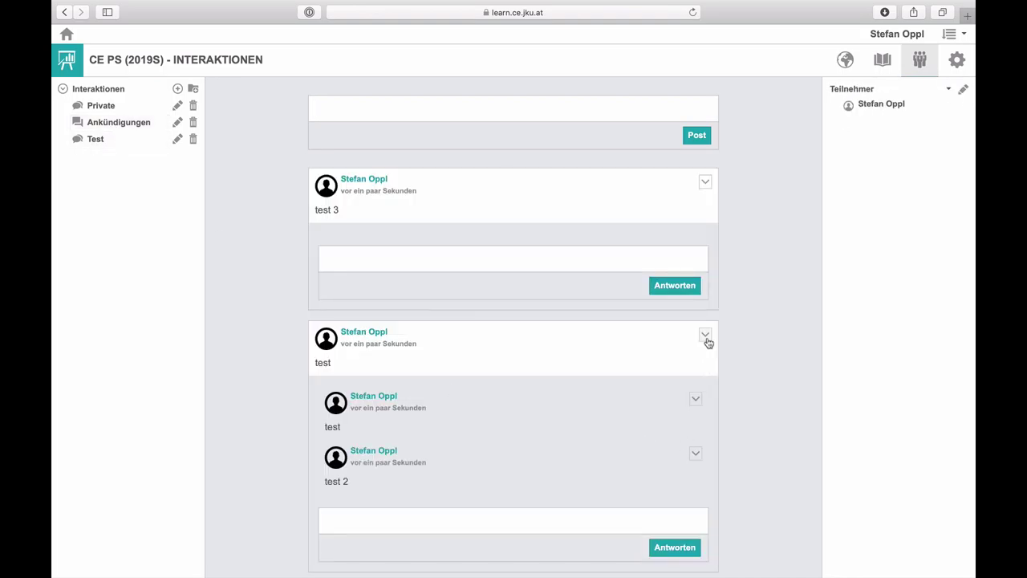
left_click(696, 399)
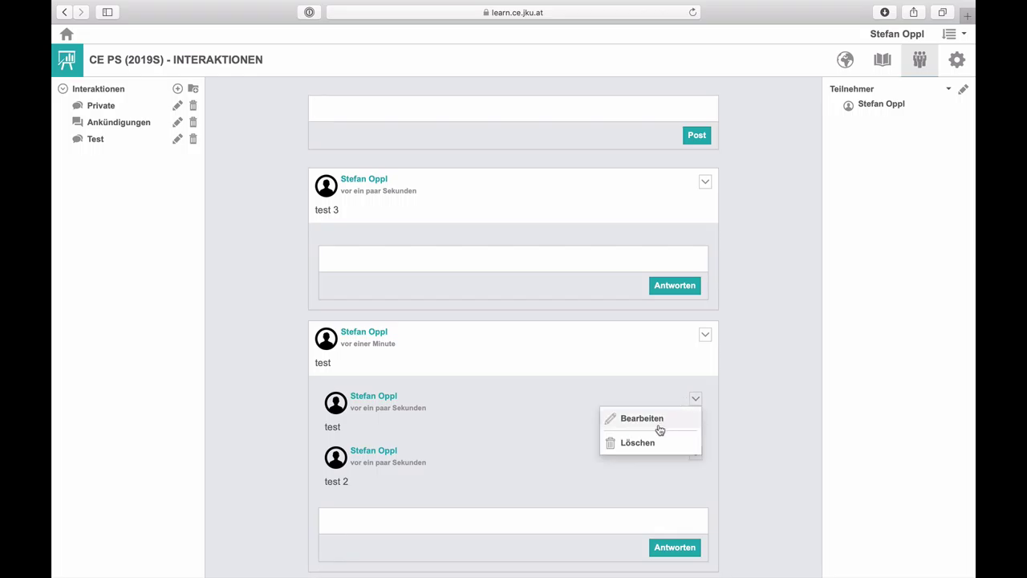
left_click(704, 335)
left_click(705, 334)
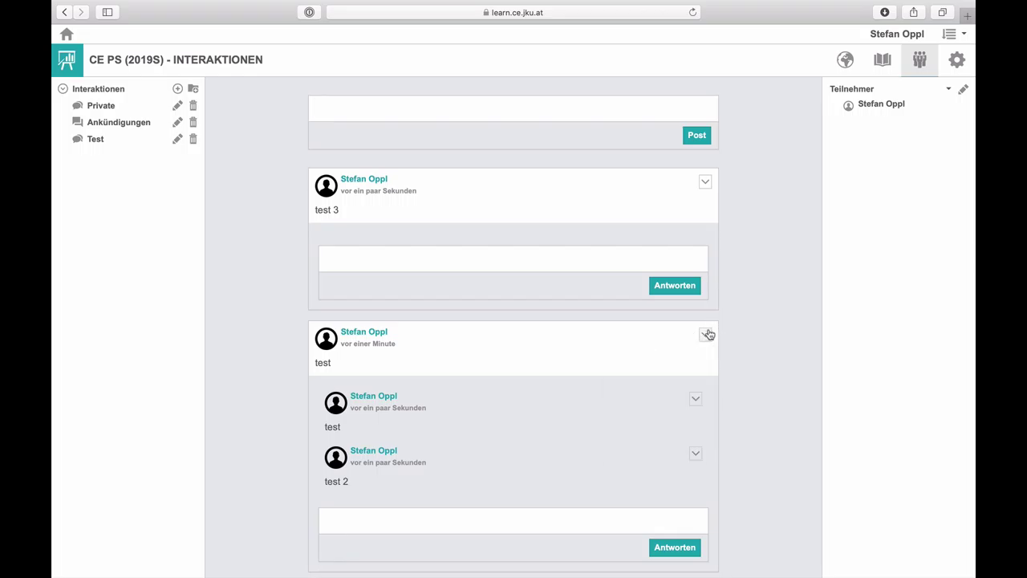
left_click(705, 335)
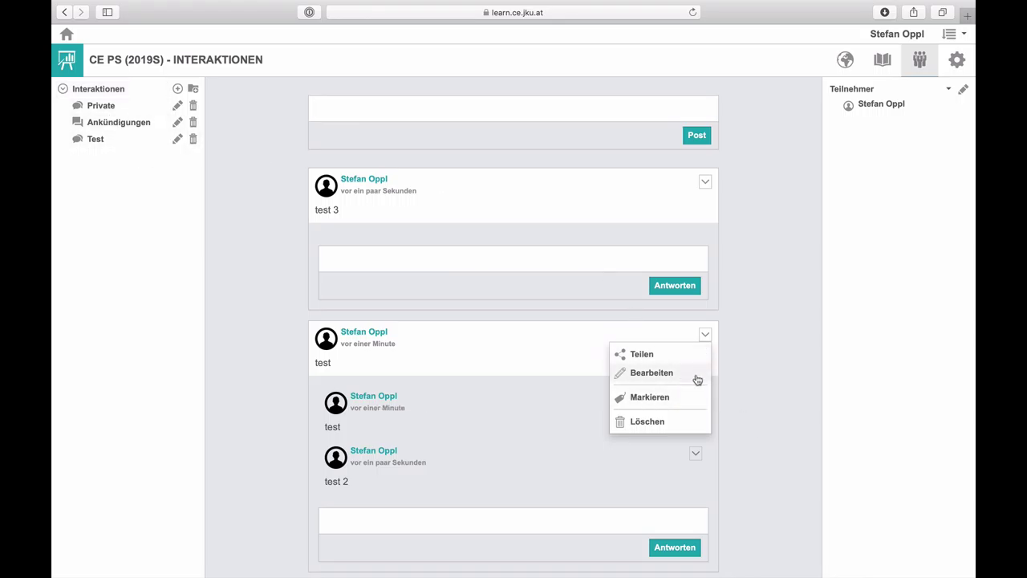
left_click(705, 335)
Look at the announcements in the Unterlagen area, and return to Interaktionen to view Ankündigungen and Test again.
left_click(870, 59)
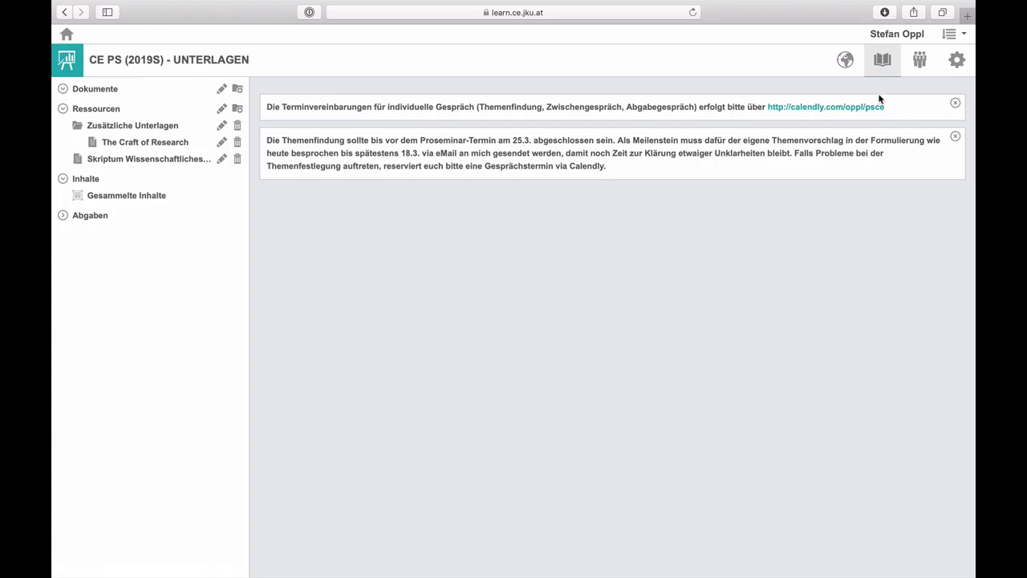
left_click(922, 58)
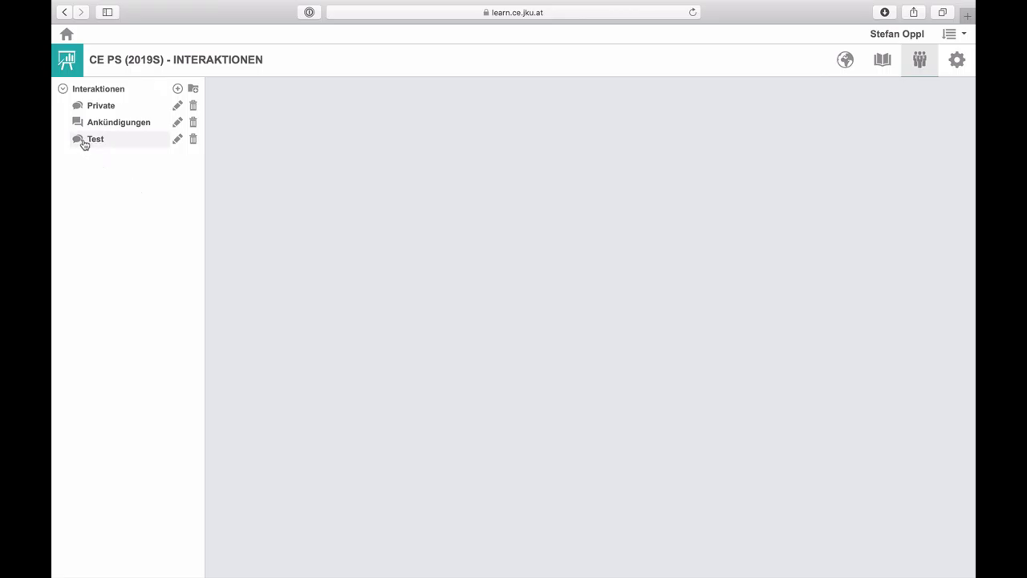
left_click(103, 125)
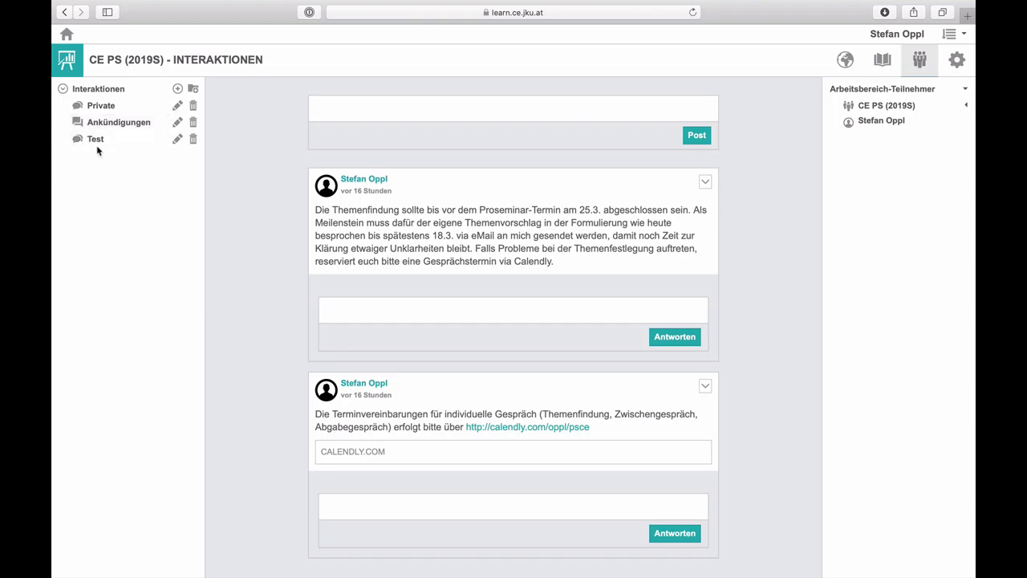
left_click(97, 138)
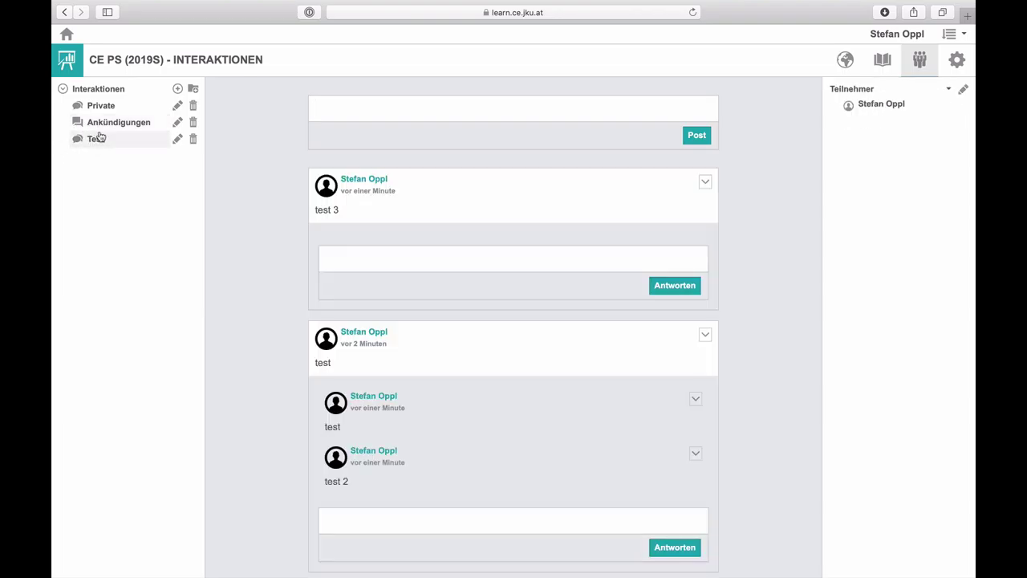